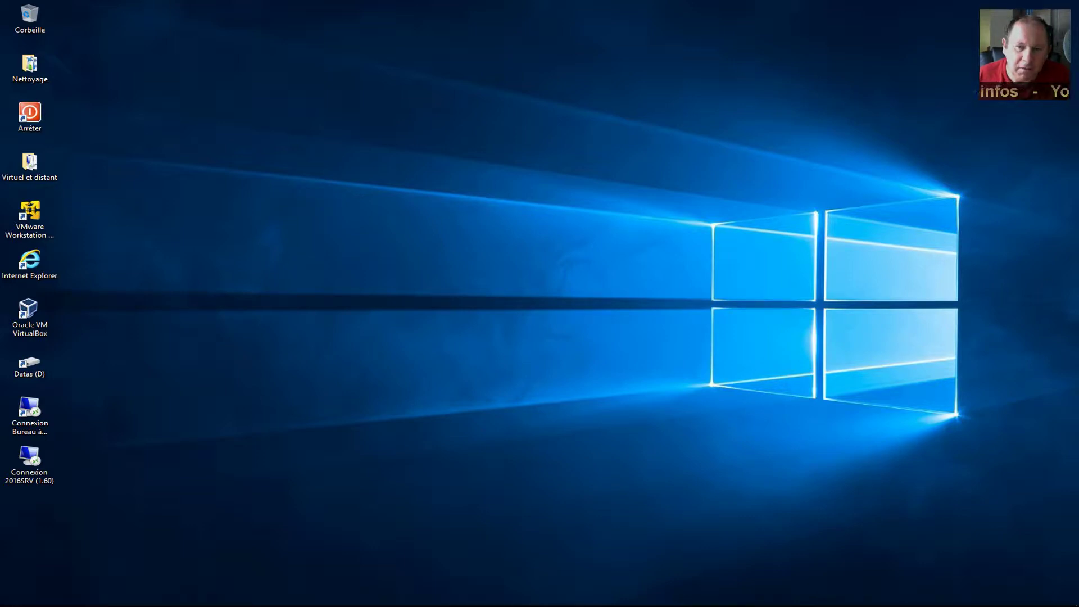
- Launch the saved Connexion 2016SRV (1.60) remote desktop connection and accept the unknown publisher, opting not to be asked again for this computer
{"action": "double_click", "coordinate": [32, 459]}
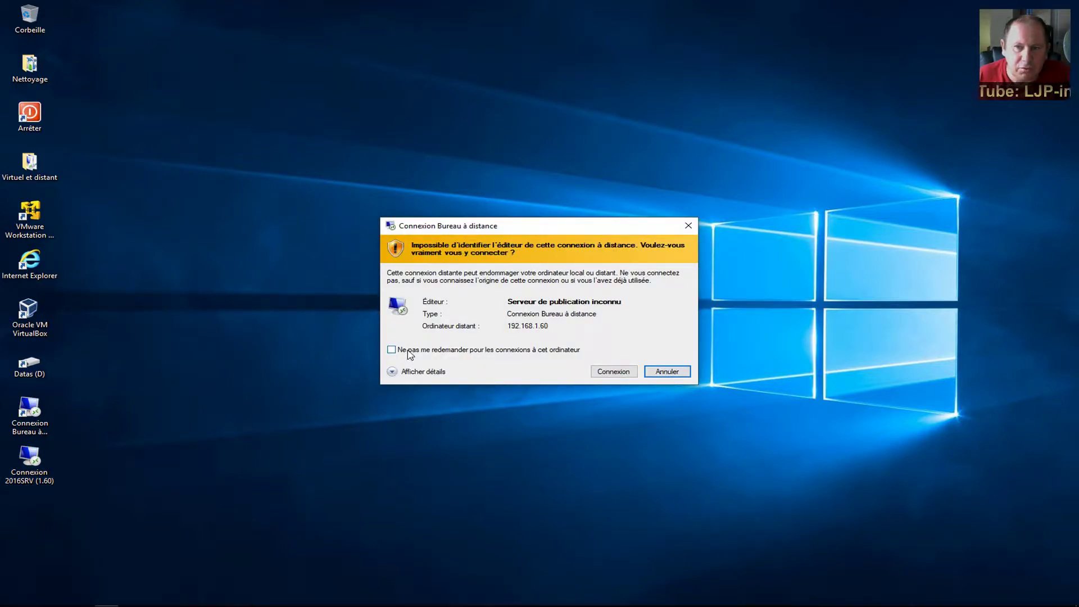
{"action": "left_click", "coordinate": [408, 354]}
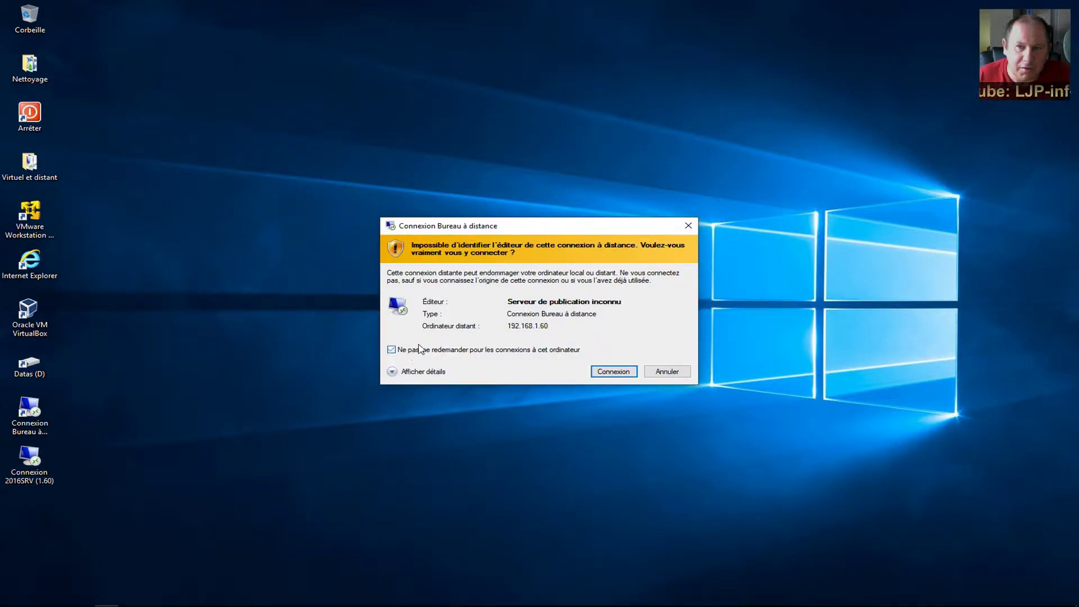
{"action": "left_click", "coordinate": [622, 373]}
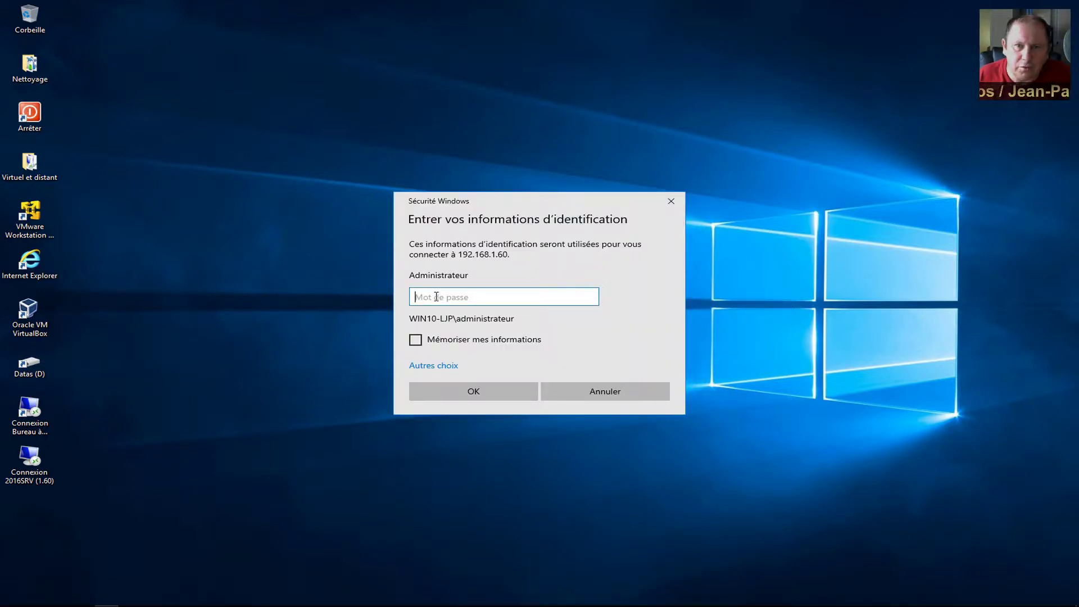
- Sign in with the Administrateur account password, accept the WIN-2019 certificate without being asked again, and reposition the remote session window
{"action": "type", "text": "*******"}
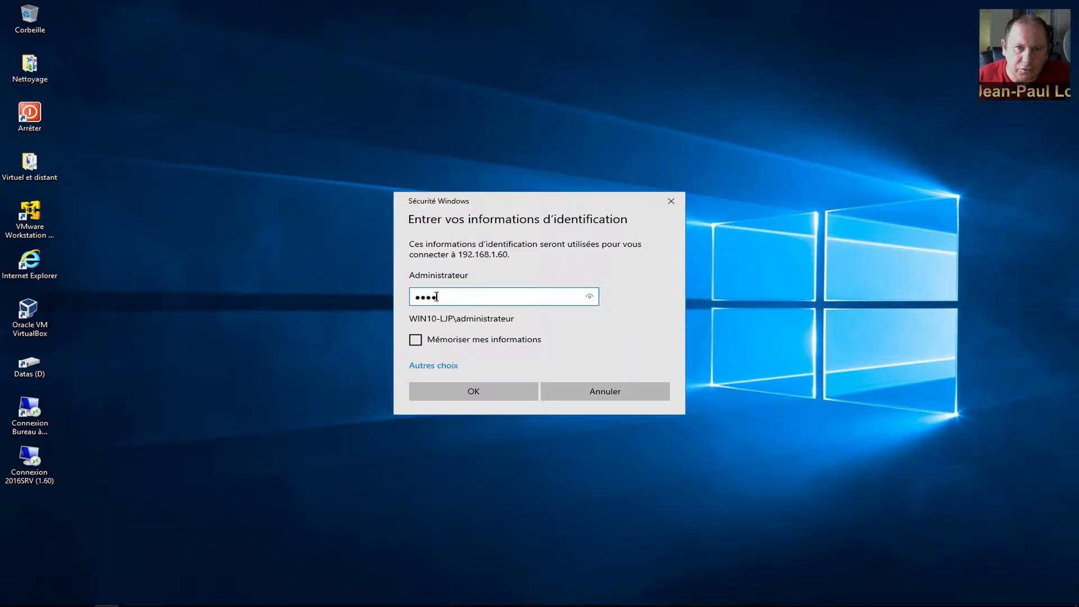
{"action": "type", "text": "**"}
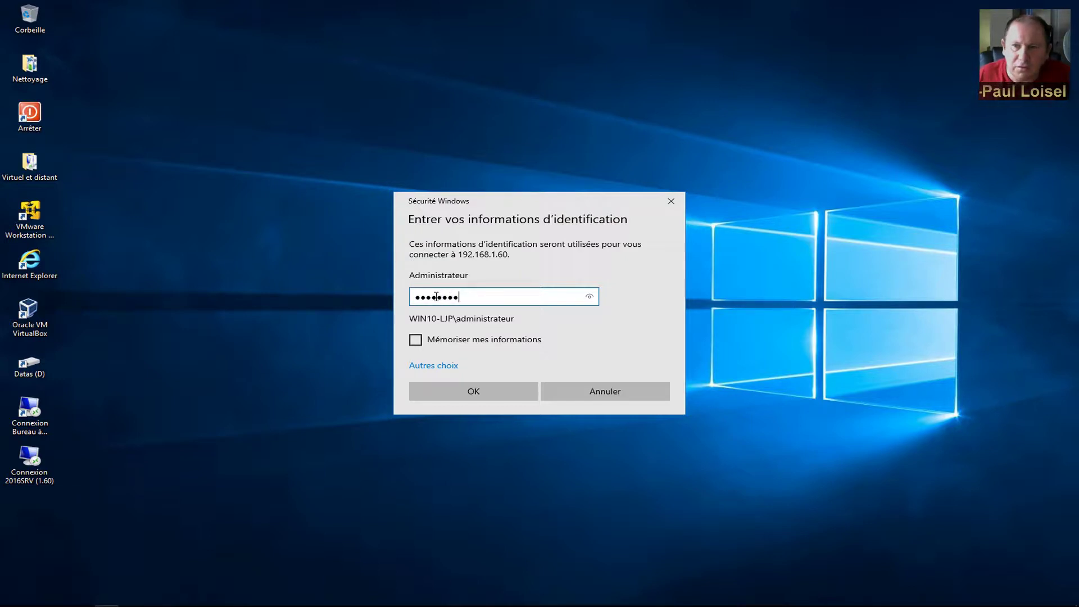
{"action": "left_click", "coordinate": [473, 392]}
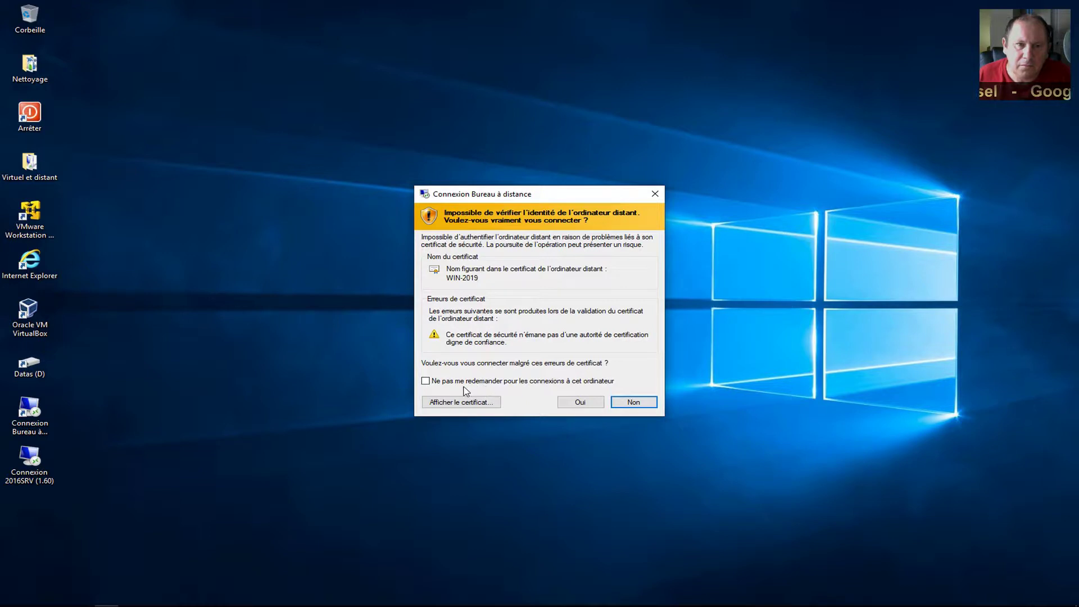
{"action": "left_click", "coordinate": [450, 382]}
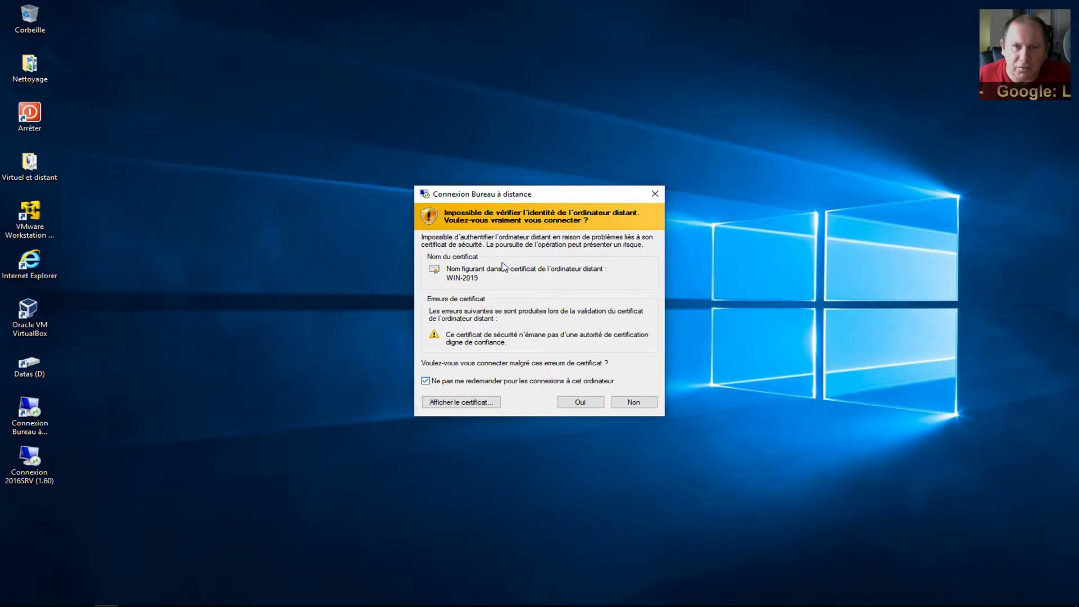
{"action": "left_click", "coordinate": [581, 402]}
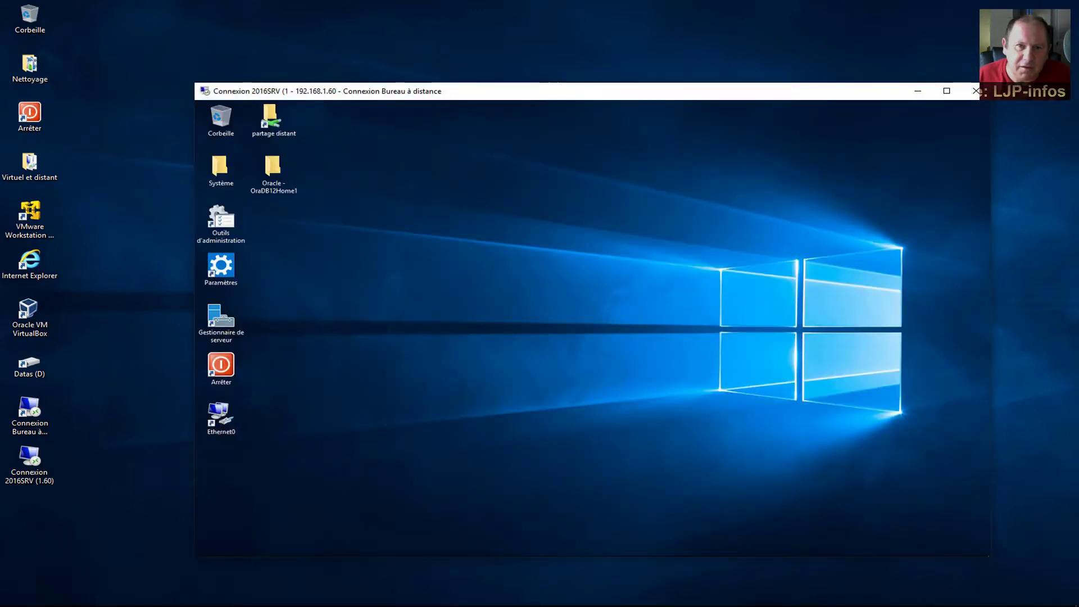
{"action": "left_click_drag", "start_coordinate": [443, 94], "coordinate": [472, 50]}
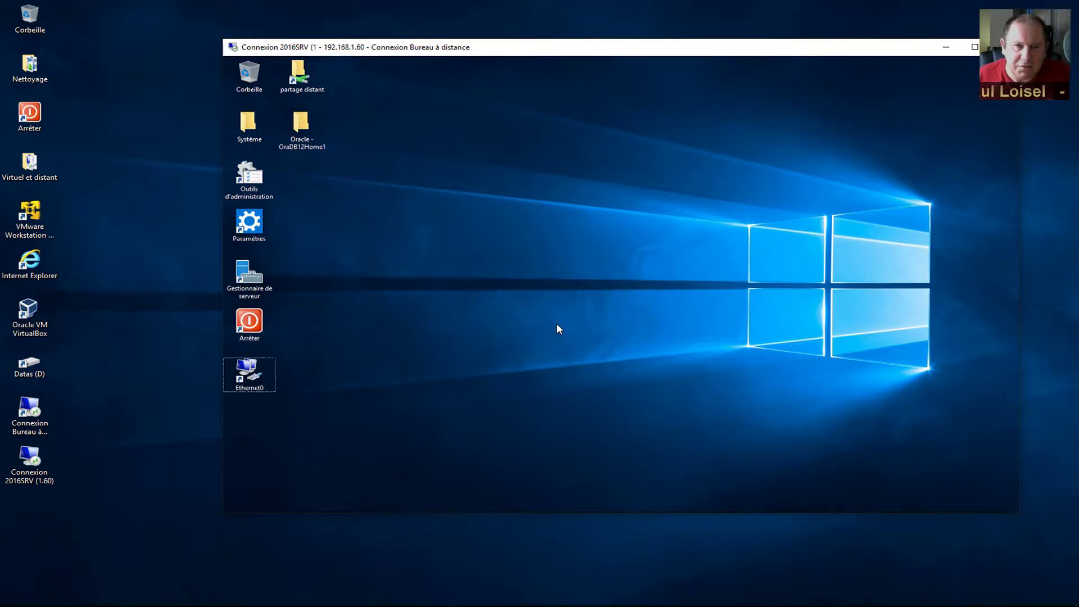
- Bring up the security options inside the remote session rather than on the local computer, and choose to modify a password
{"action": "key", "text": "ctrl+alt+Delete"}
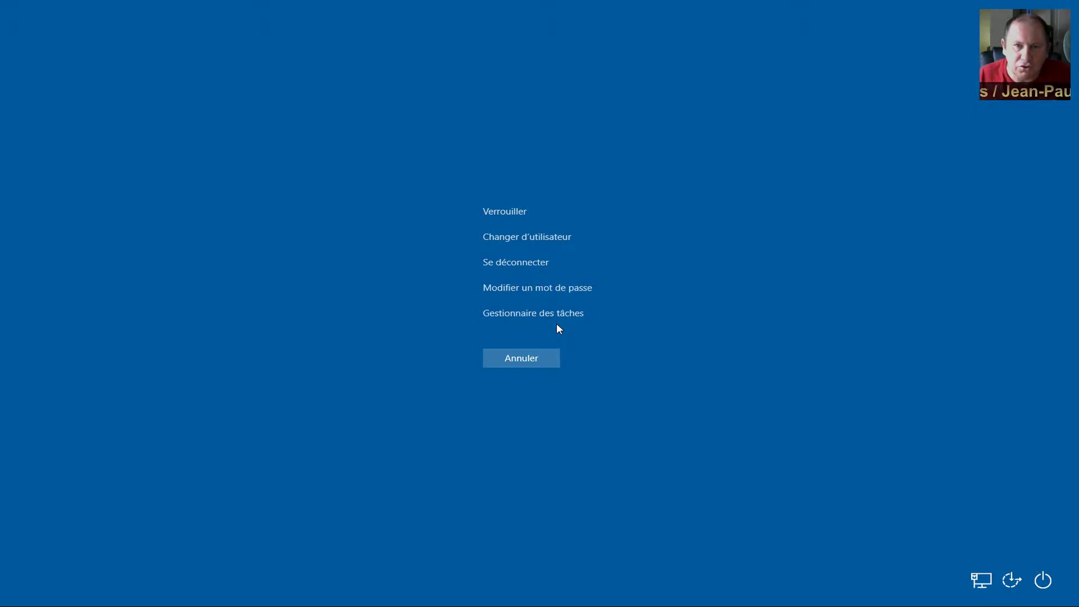
{"action": "left_click", "coordinate": [546, 357]}
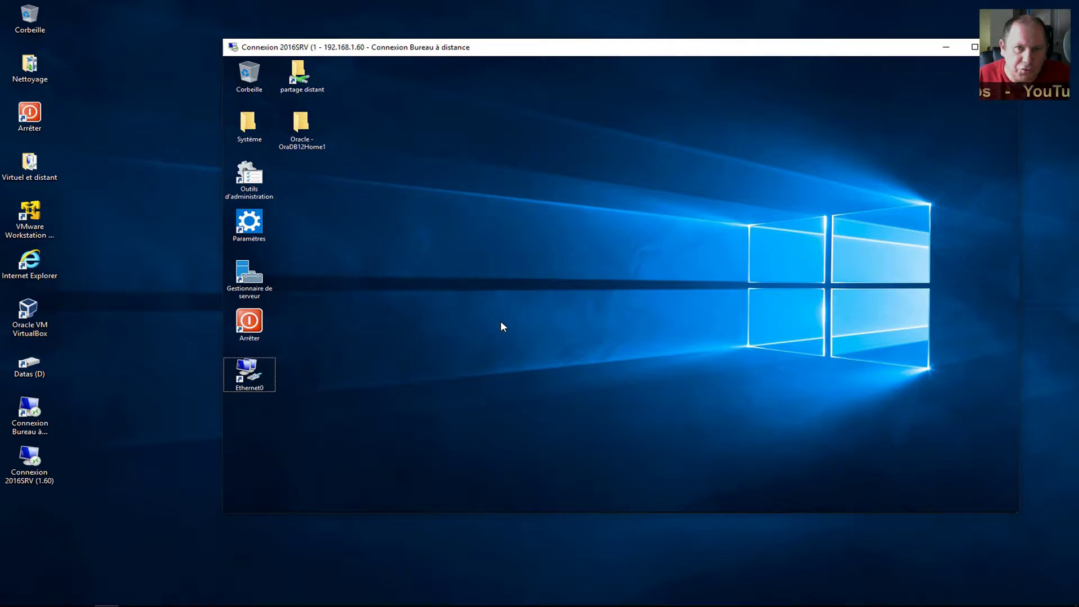
{"action": "key", "text": "ctrl+alt+End"}
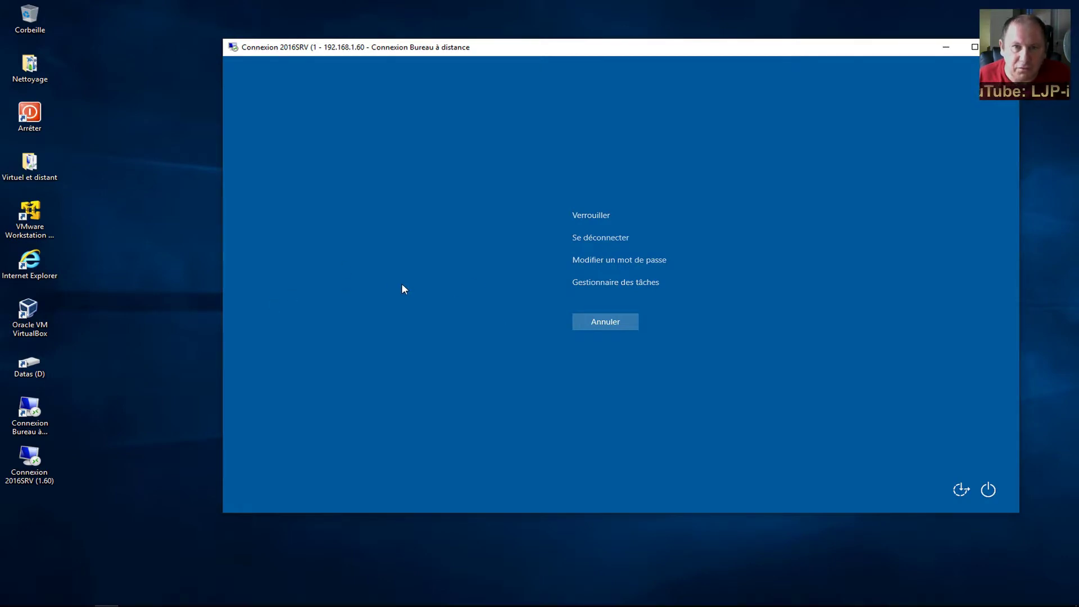
{"action": "left_click", "coordinate": [625, 260]}
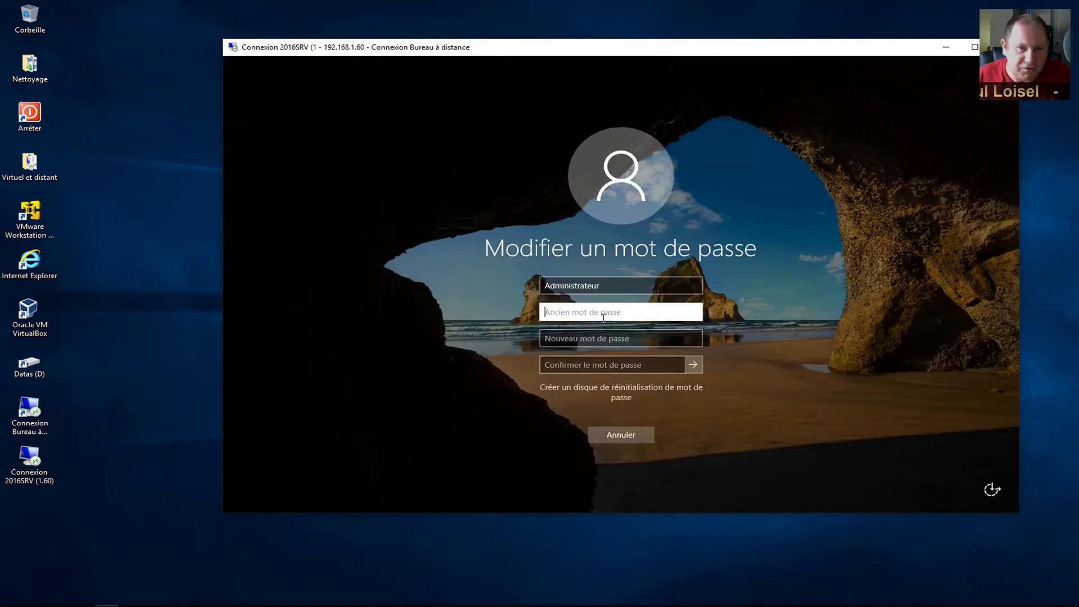
- Change the remote Administrateur password by entering the old password, the new password and its confirmation, and return to the remote desktop
{"action": "type", "text": "•••••••"}
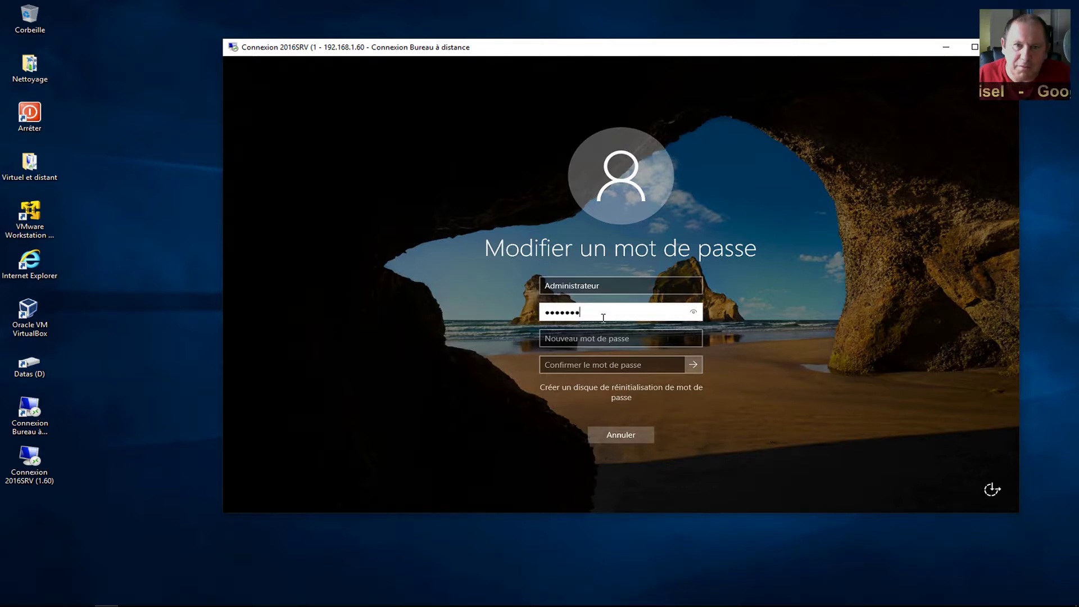
{"action": "type", "text": "••"}
{"action": "key", "text": "Tab"}
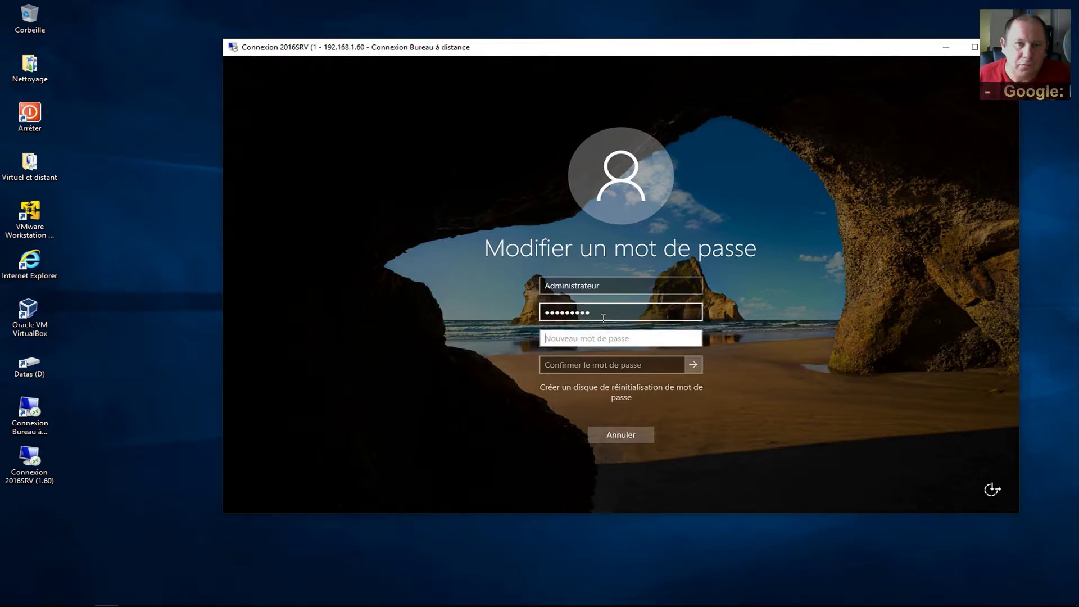
{"action": "type", "text": "•••••••"}
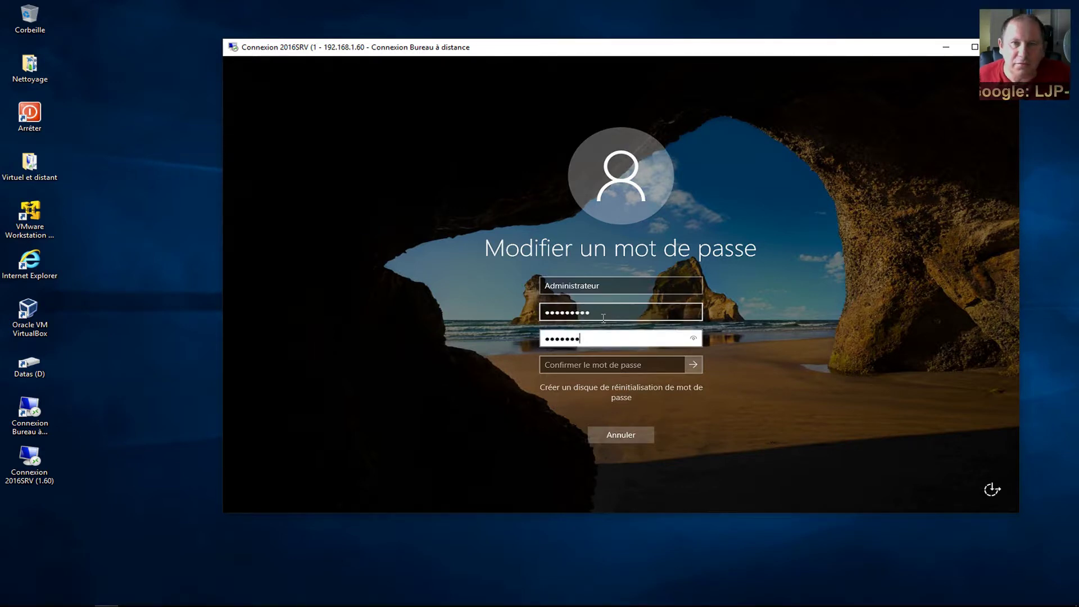
{"action": "type", "text": "•••••"}
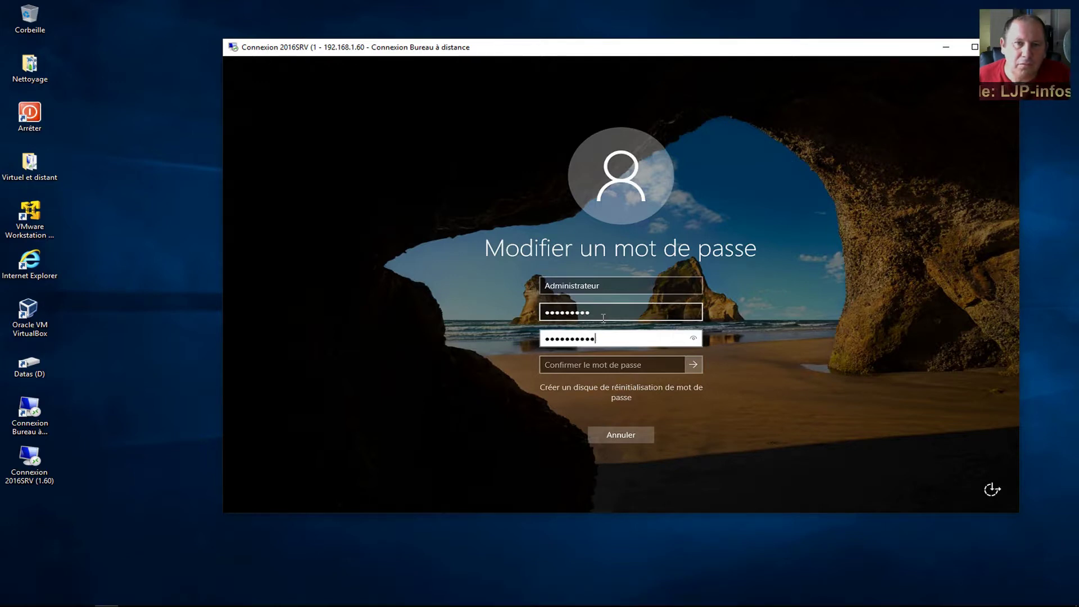
{"action": "key", "text": "Tab"}
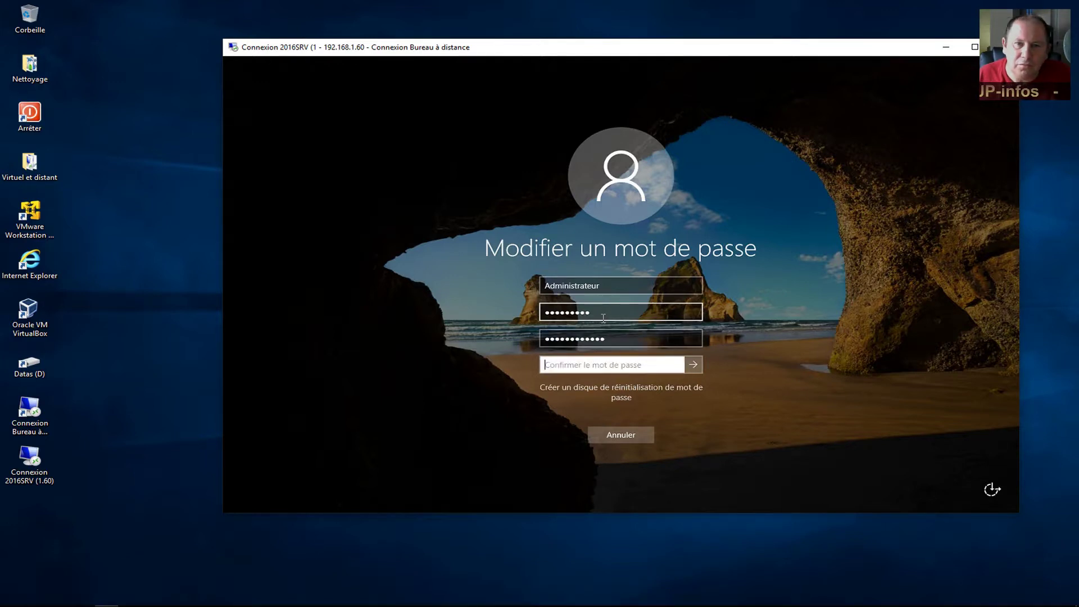
{"action": "type", "text": "•••••••"}
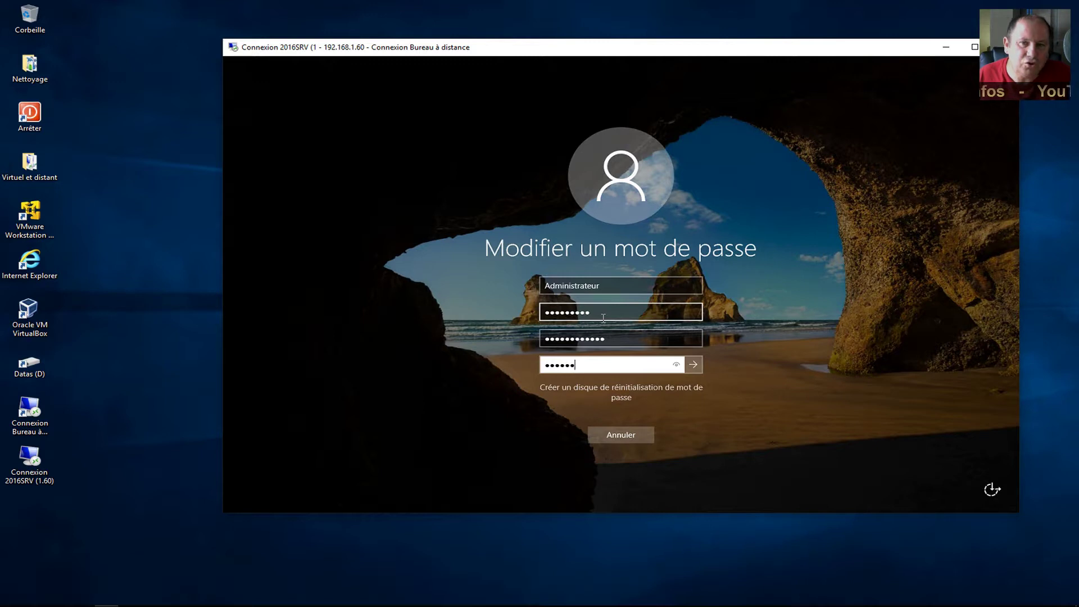
{"action": "type", "text": "•••••"}
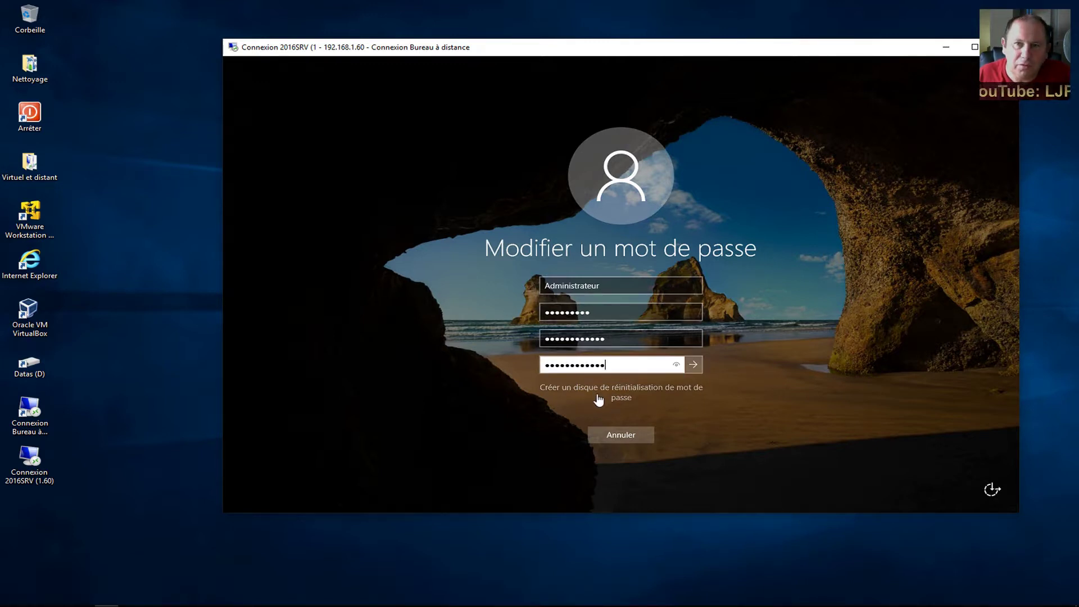
{"action": "left_click", "coordinate": [697, 366]}
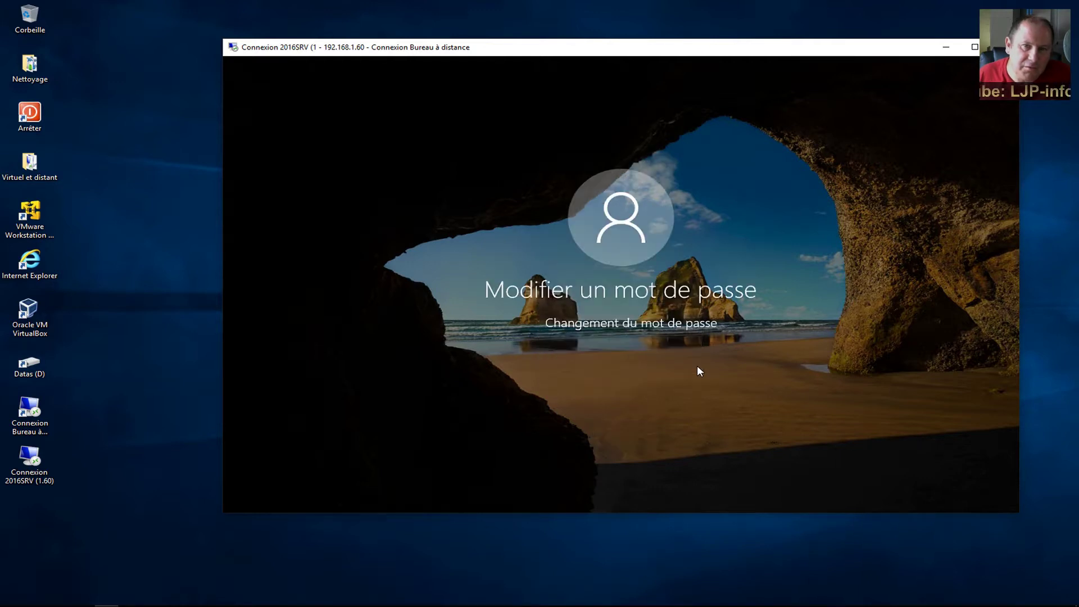
{"action": "left_click", "coordinate": [629, 346]}
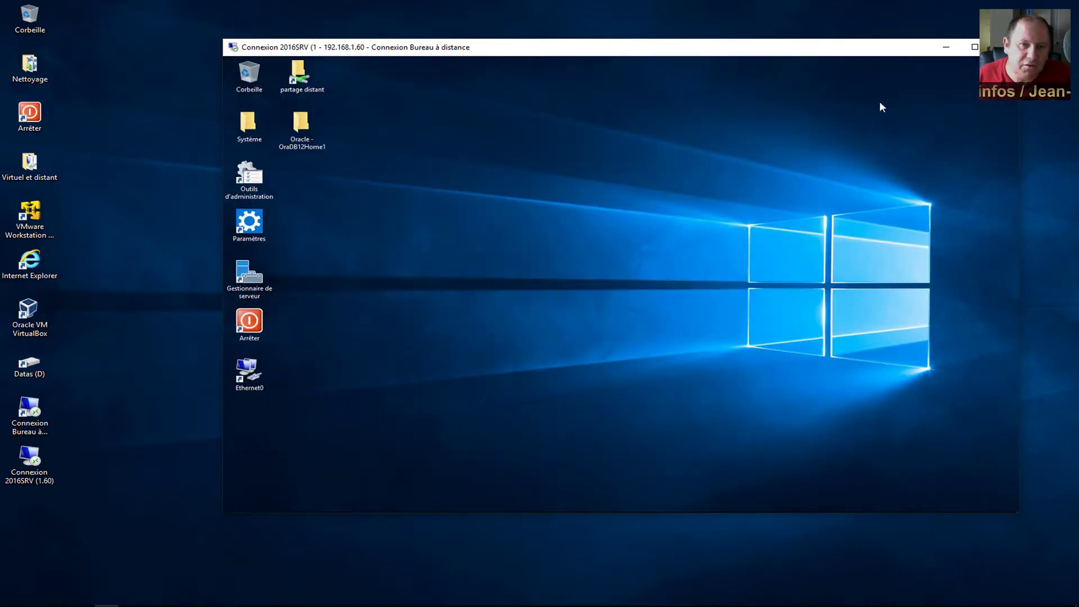
- Disconnect the remote session and stop the disconnection message from being shown again
{"action": "left_click", "coordinate": [1006, 46]}
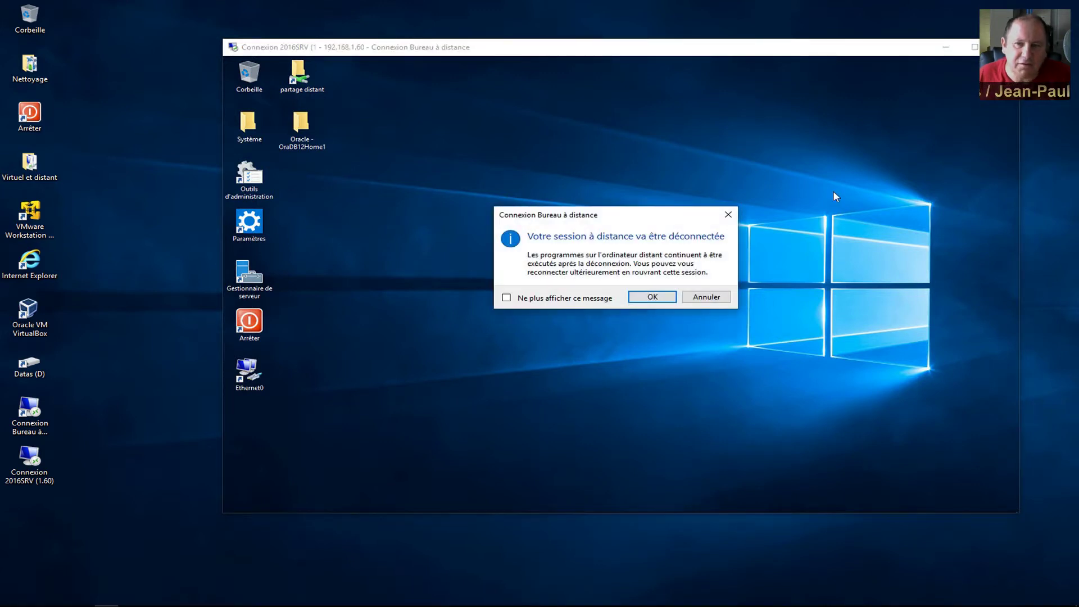
{"action": "left_click", "coordinate": [571, 301]}
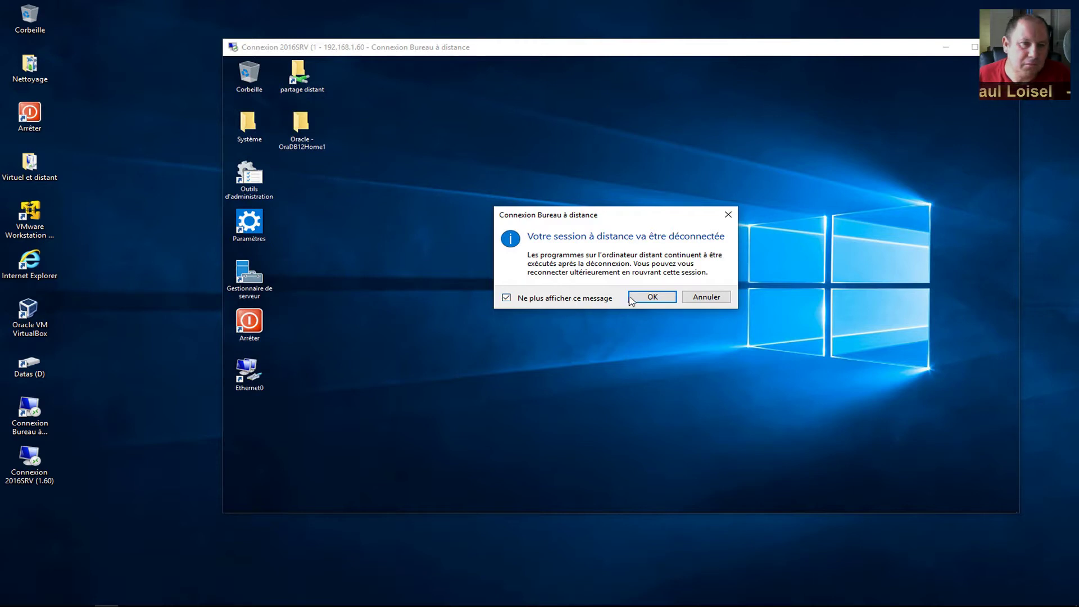
{"action": "left_click", "coordinate": [651, 298]}
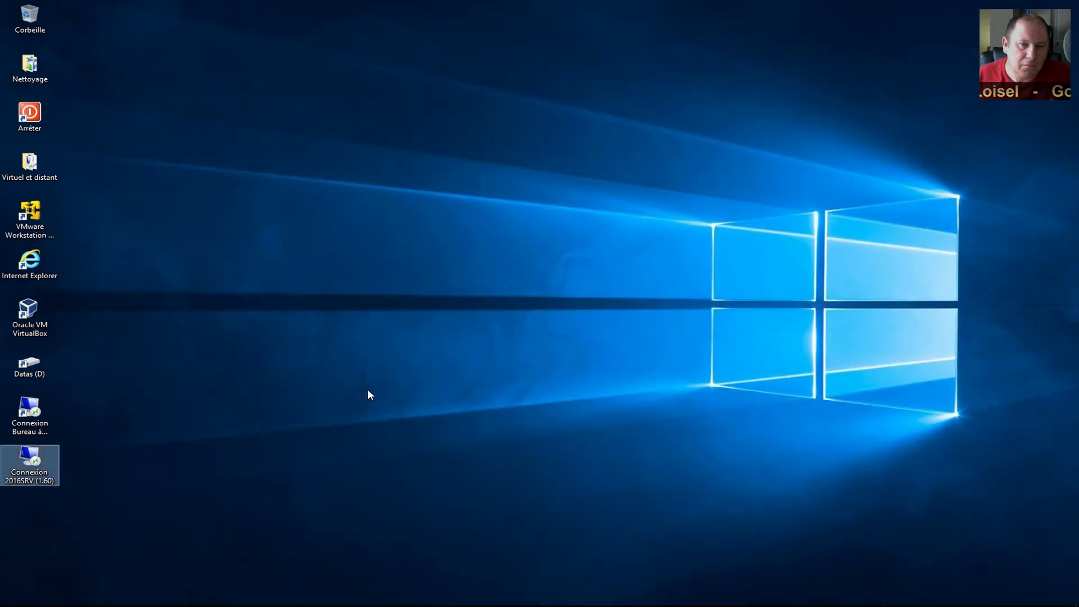
- Reconnect to Connexion 2016SRV (1.60) with the new Administrateur password to test it, and close the remote session
{"action": "double_click", "coordinate": [35, 470]}
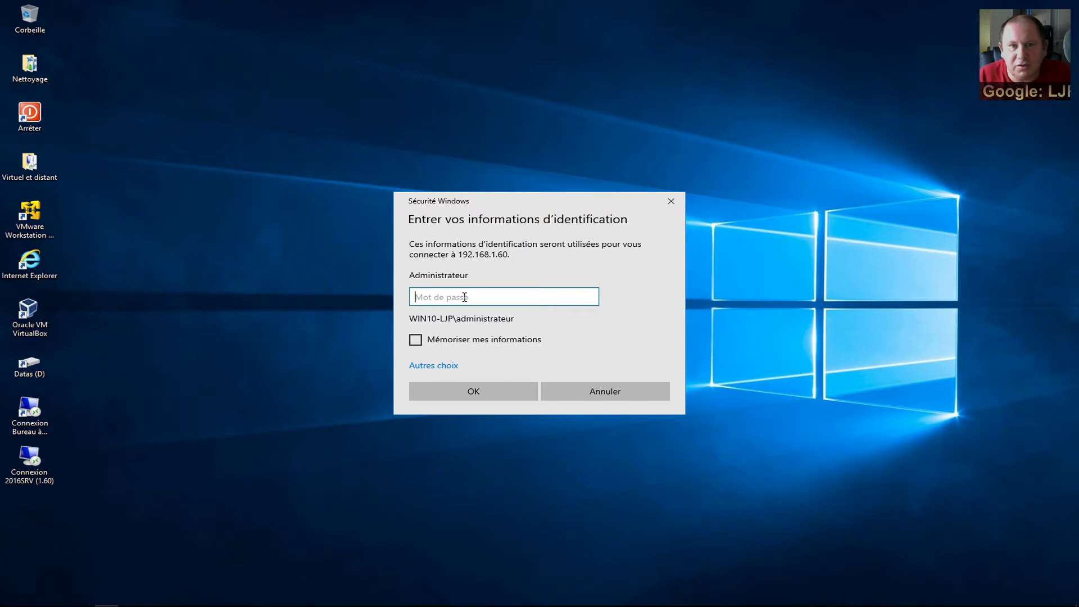
{"action": "type", "text": "•••••••"}
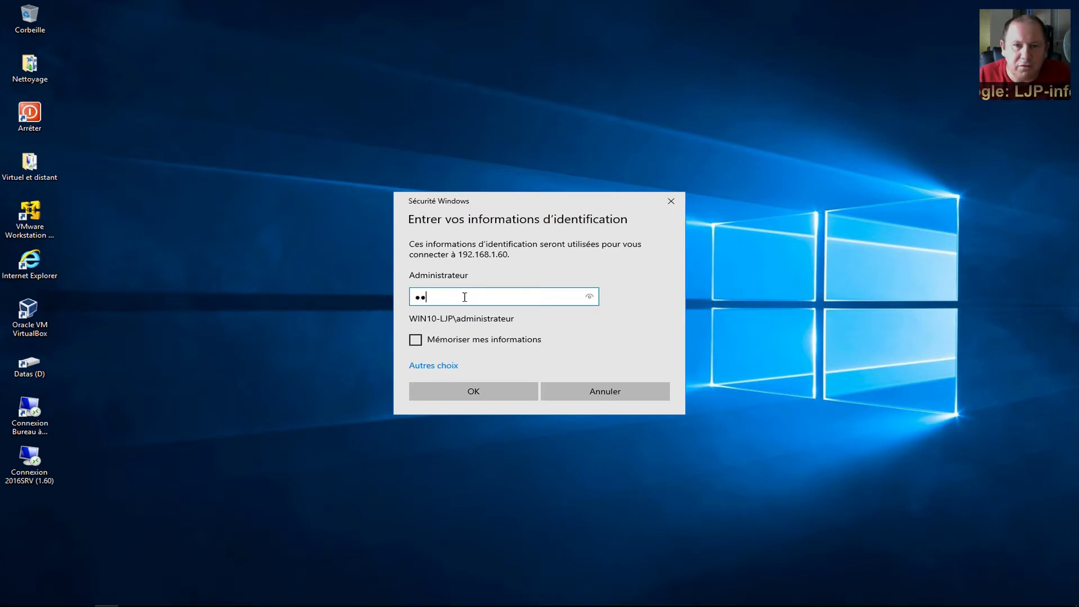
{"action": "type", "text": "•••••"}
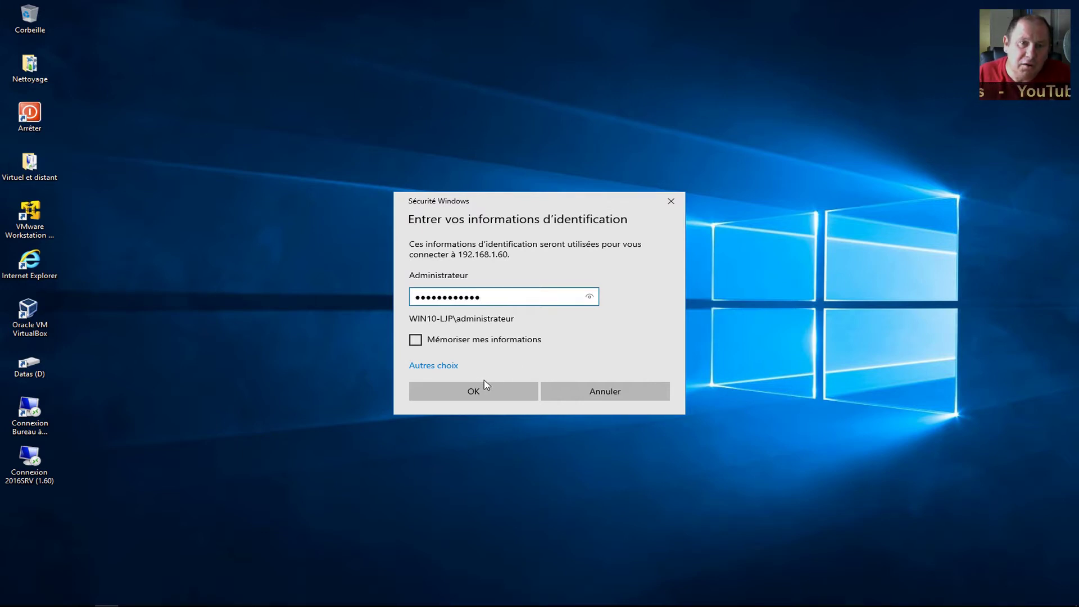
{"action": "left_click", "coordinate": [445, 397]}
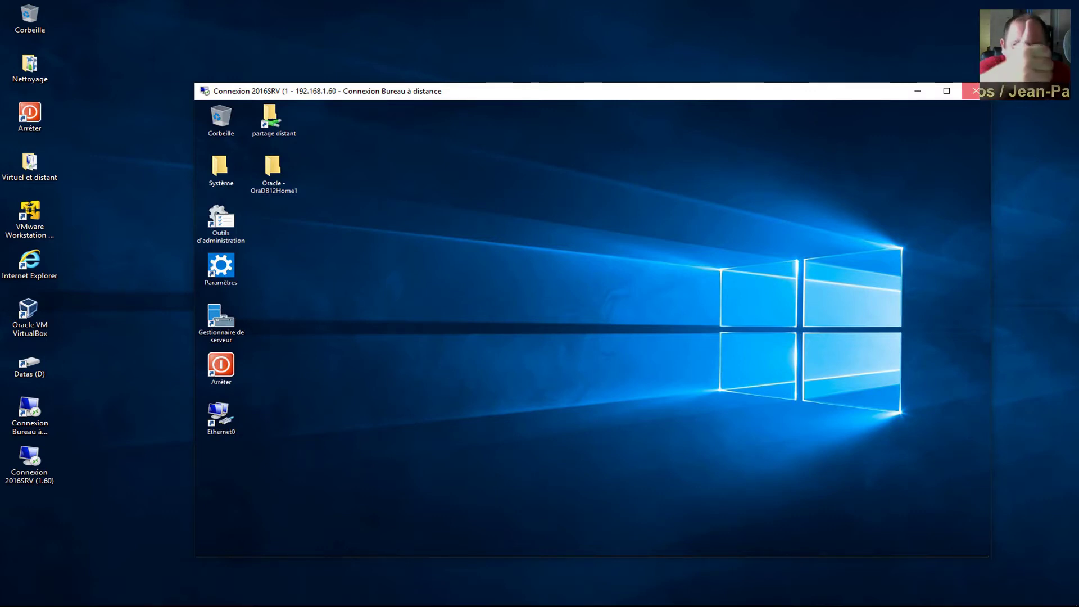
{"action": "left_click", "coordinate": [972, 91]}
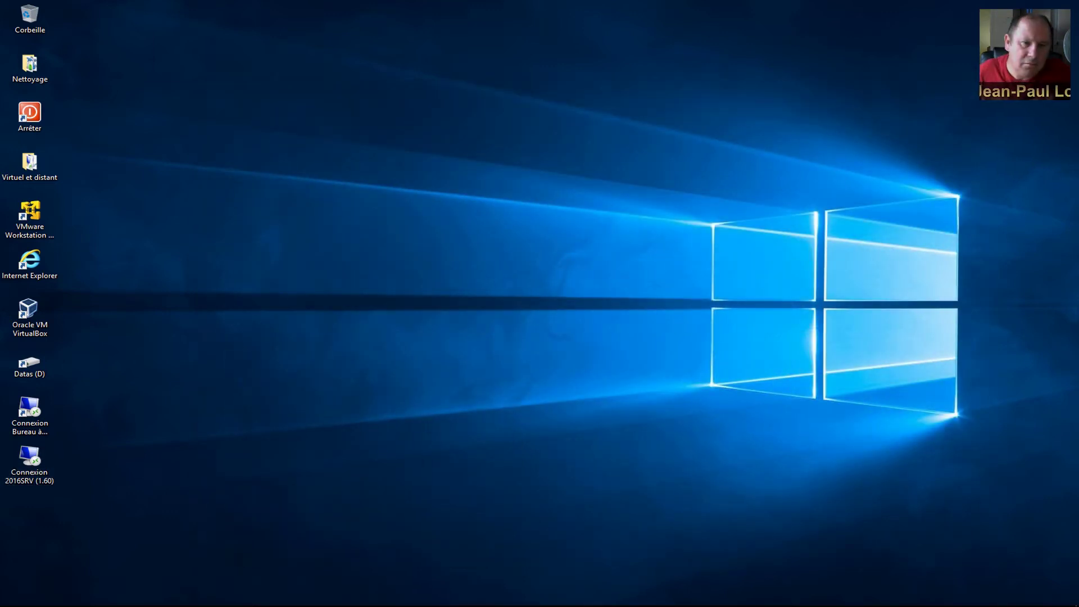